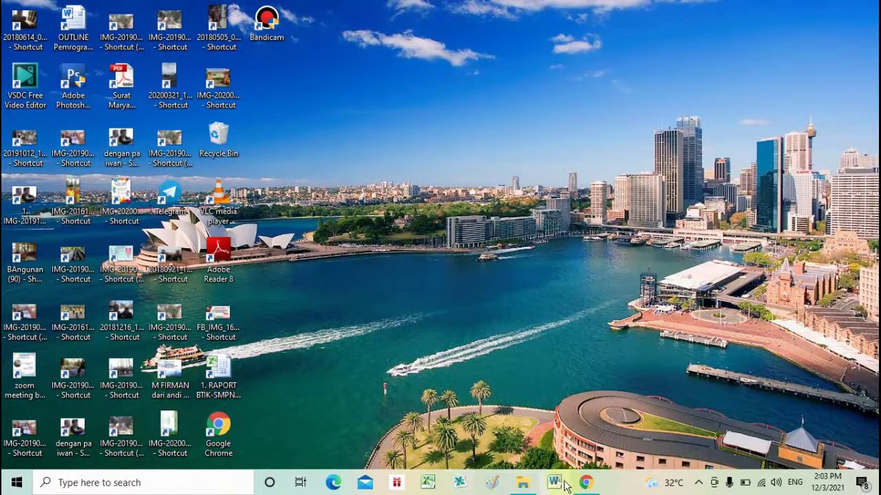
In Chrome, search Google for 'translate google' to get the English-to-Indonesian translator box.
mouse_move(585, 483)
left_click(564, 437)
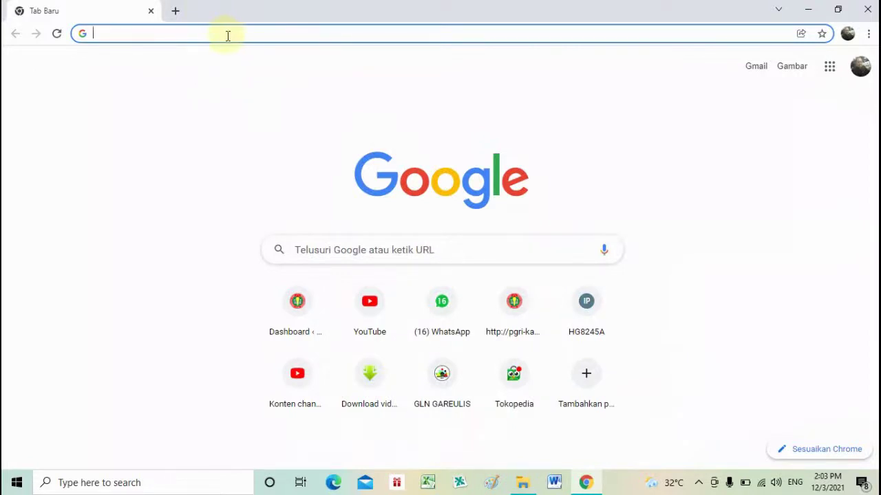
type("translate google")
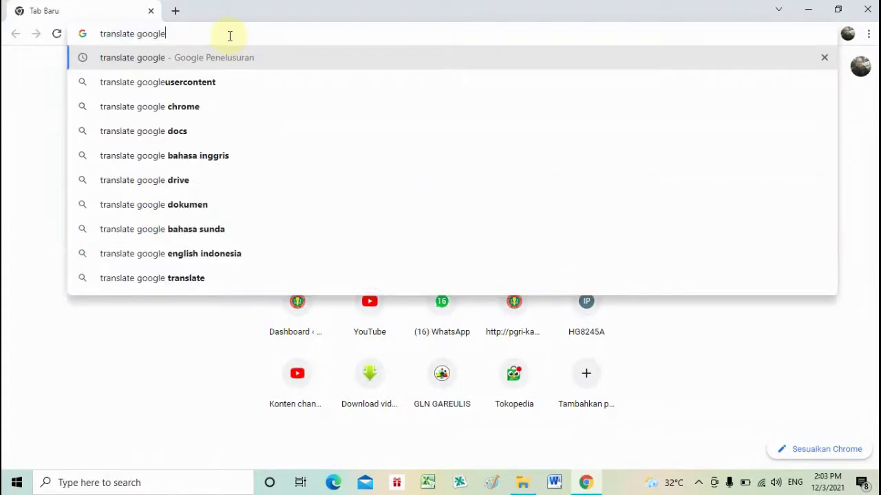
key("Return")
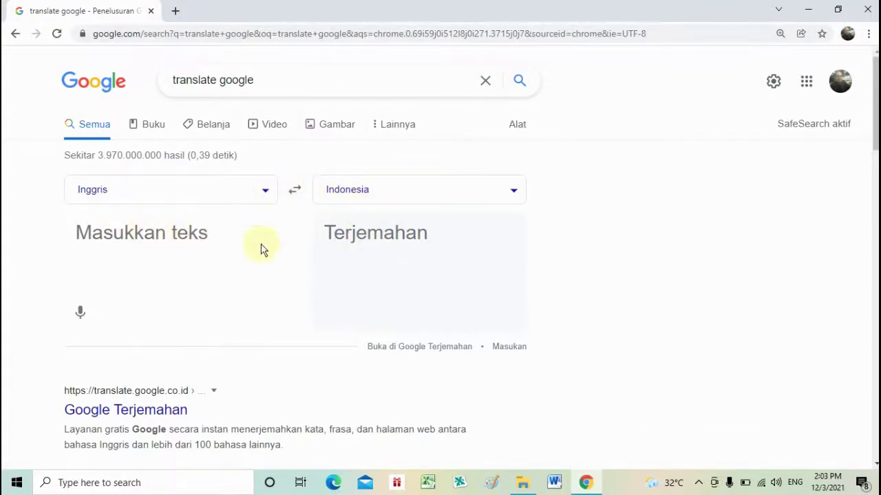
Swap the translator to Indonesian-to-English and bring the blank Word Document1 forward.
left_click(294, 193)
left_click(188, 236)
left_click(557, 486)
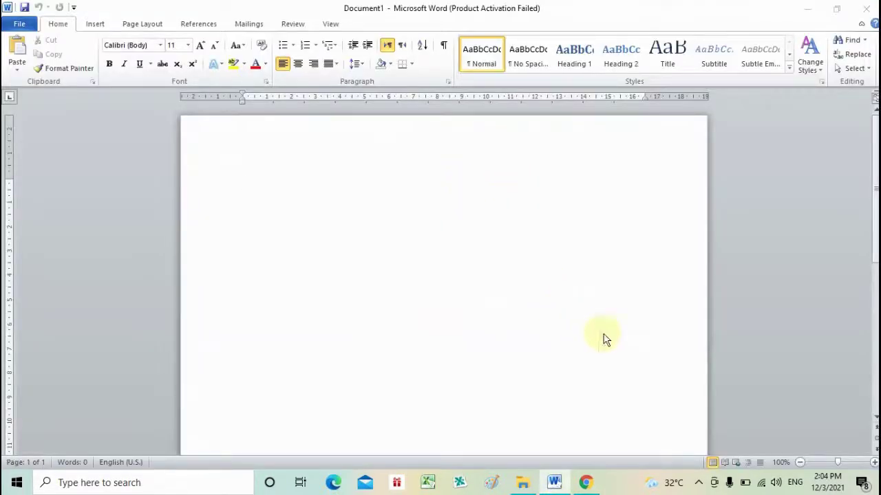
Close Word's Activation Wizard and return to the Google translator in Chrome.
left_click(582, 365)
left_click(586, 483)
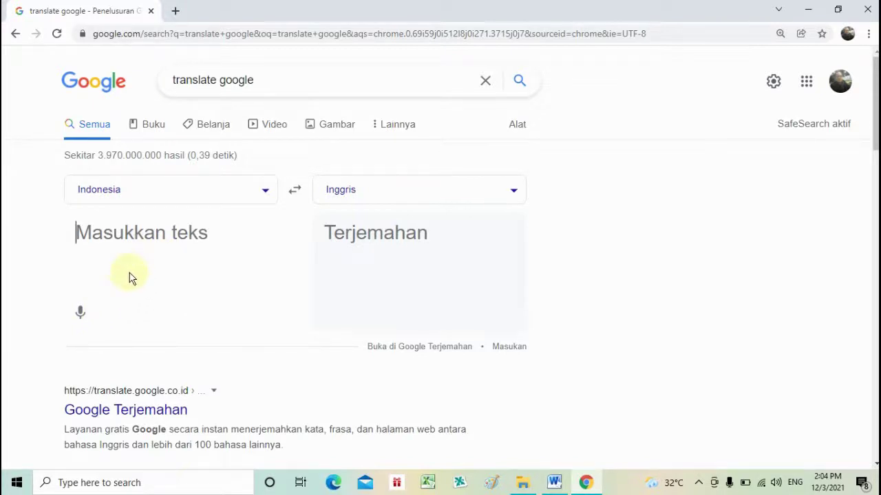
Dictate 'Kata pengantar' into the Indonesian box, translating to 'Foreword', and select it for copying.
left_click(80, 312)
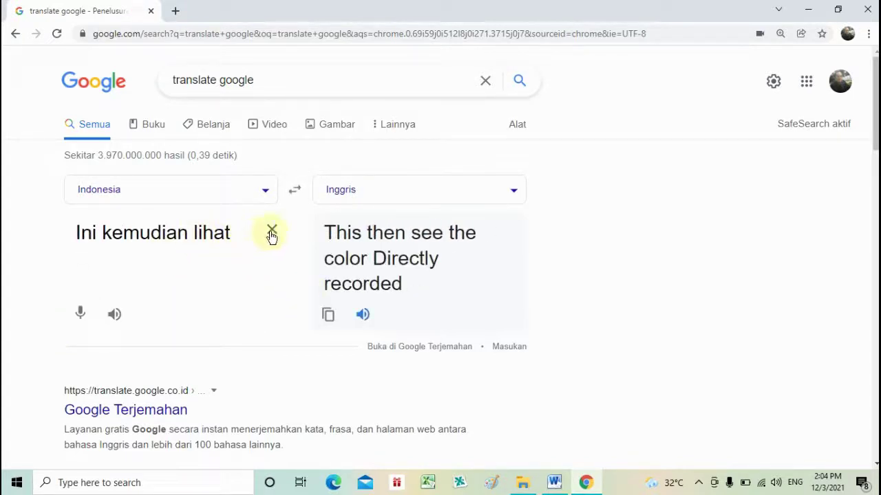
left_click(272, 233)
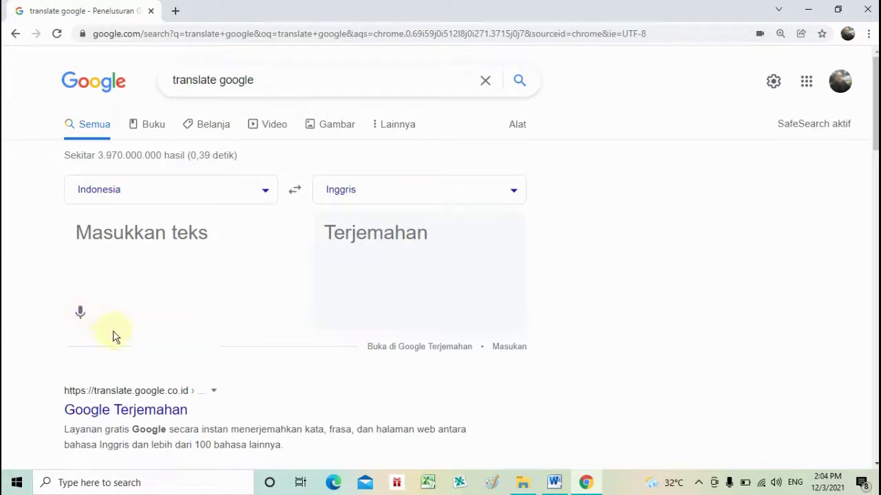
left_click(81, 315)
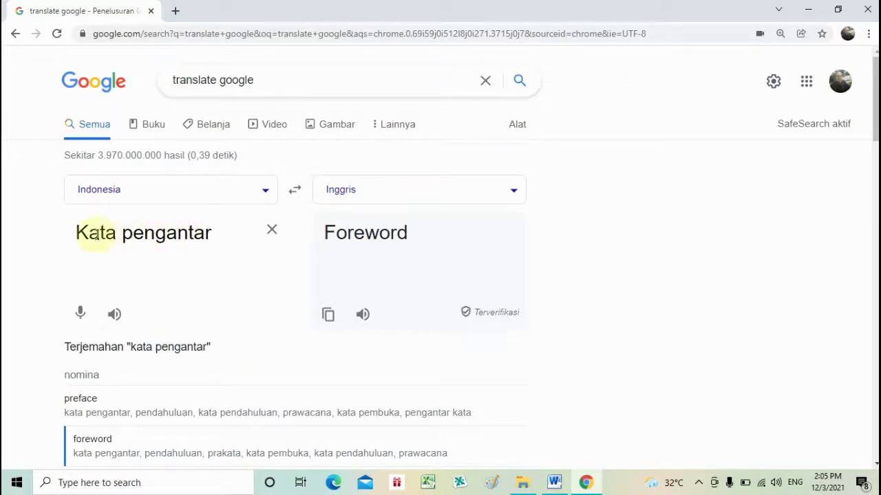
left_click_drag(77, 232, 118, 232)
triple_click(151, 221)
key("ctrl+c")
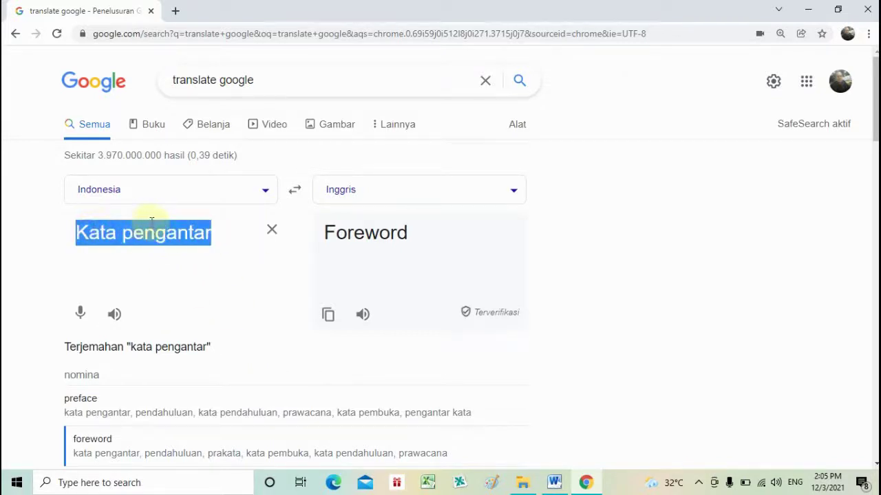
right_click(151, 233)
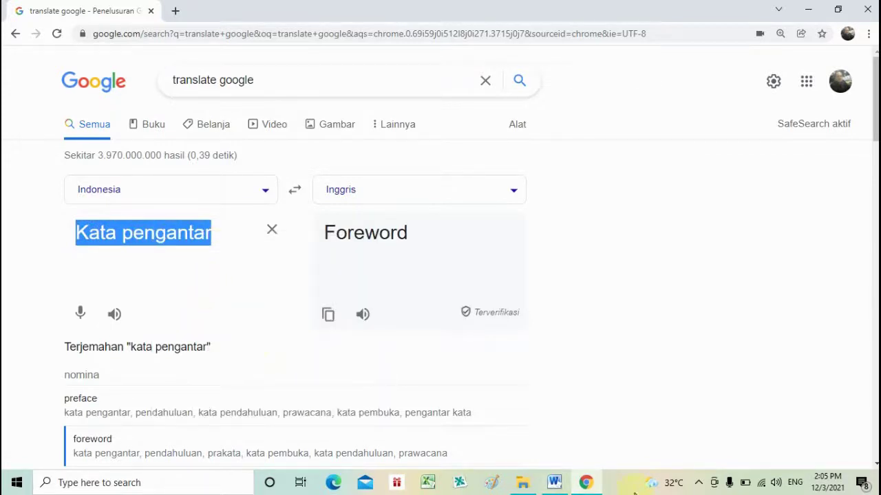
Paste 'Kata pengantar' as Word's first line, add an empty line below, and return to Chrome.
left_click(554, 482)
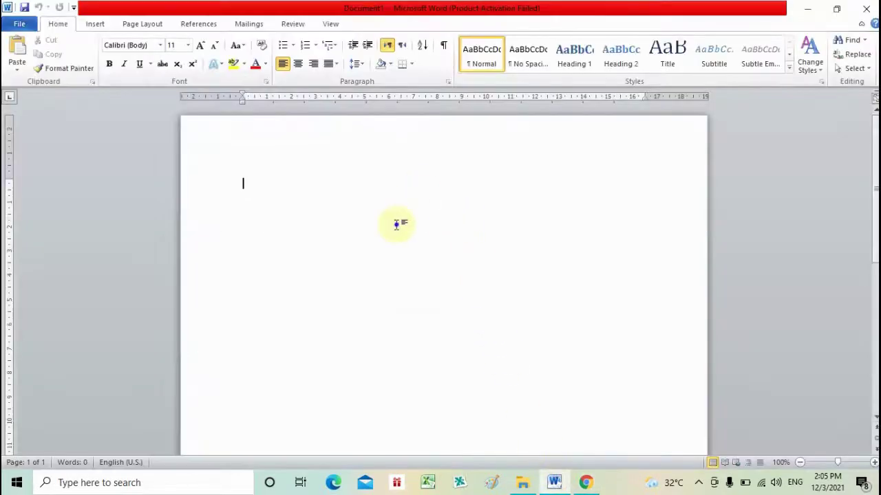
right_click(397, 224)
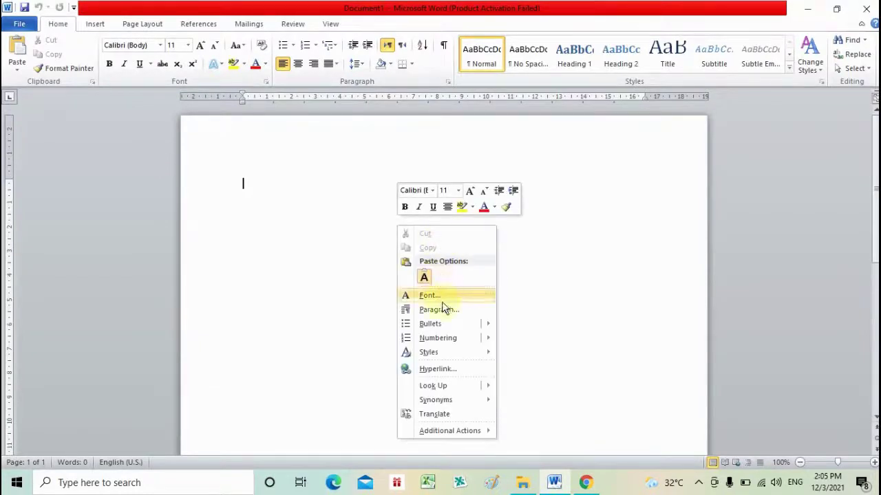
left_click(435, 262)
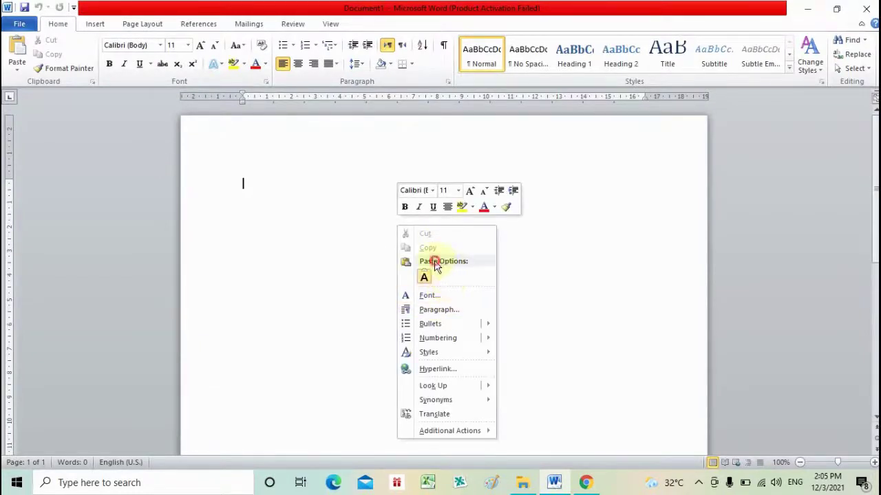
left_click(16, 42)
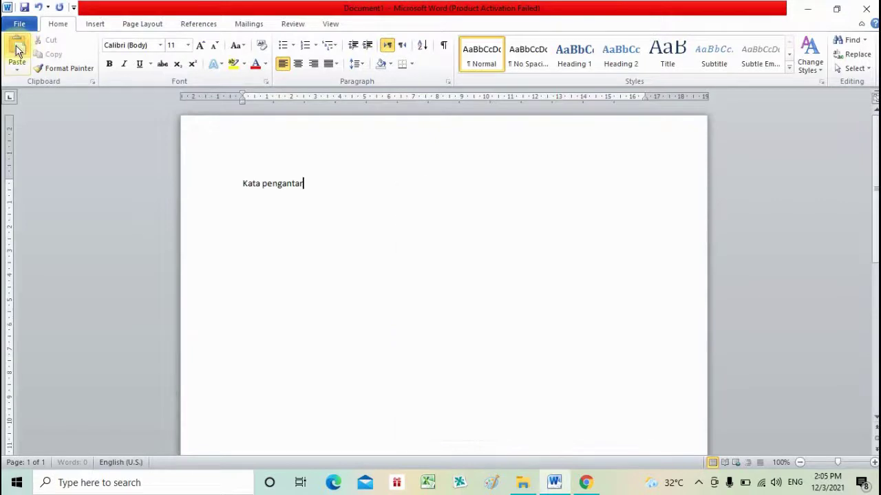
key("Return")
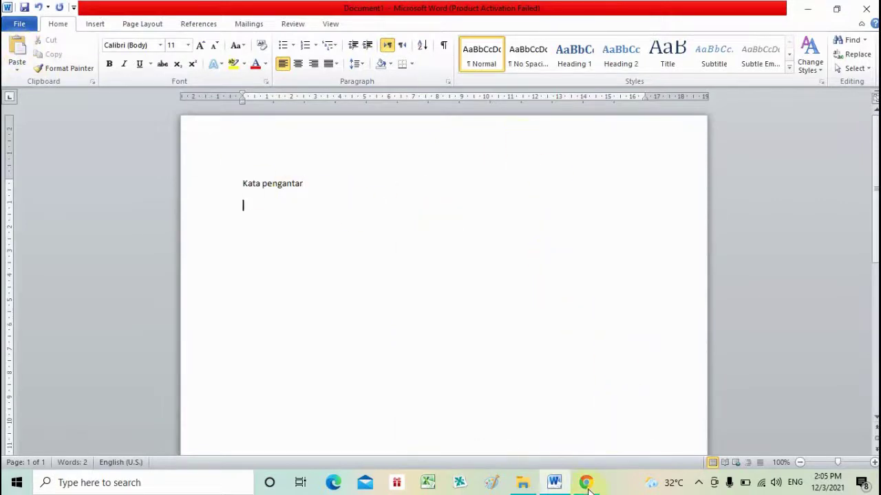
left_click(585, 482)
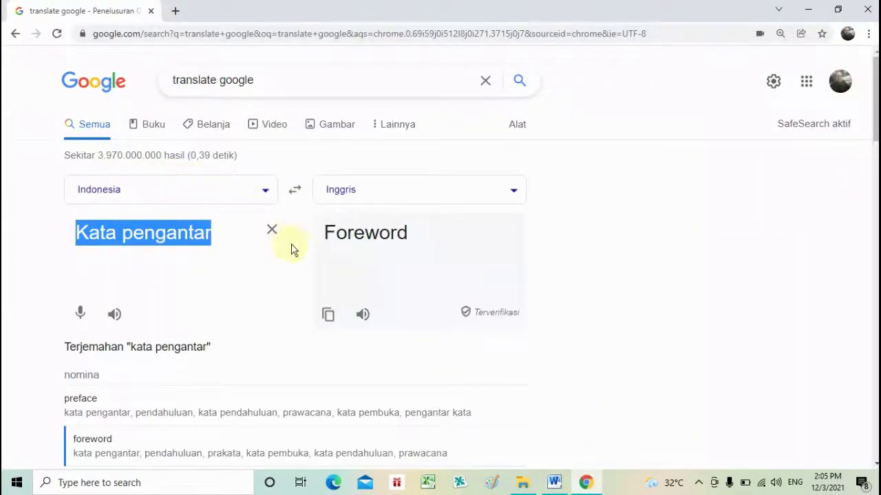
Clear the source box and dictate the Indonesian paragraph beginning 'Puji syukur kami panjatkan'.
left_click(272, 230)
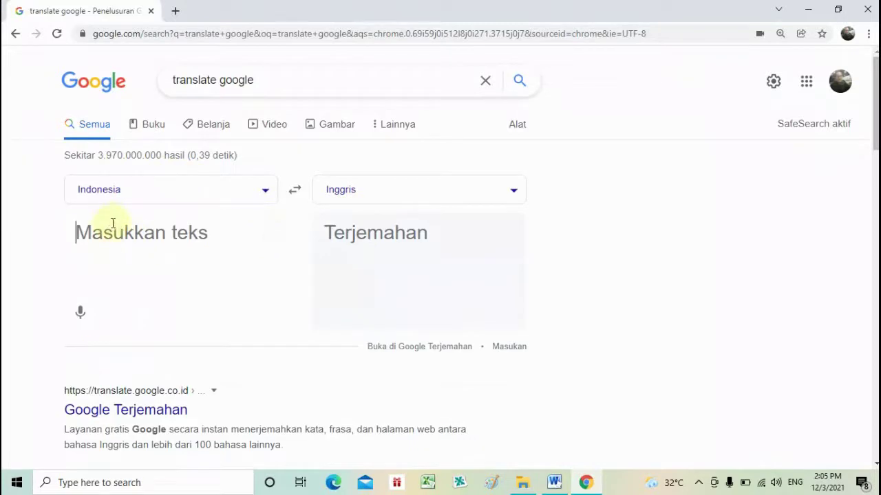
left_click(80, 317)
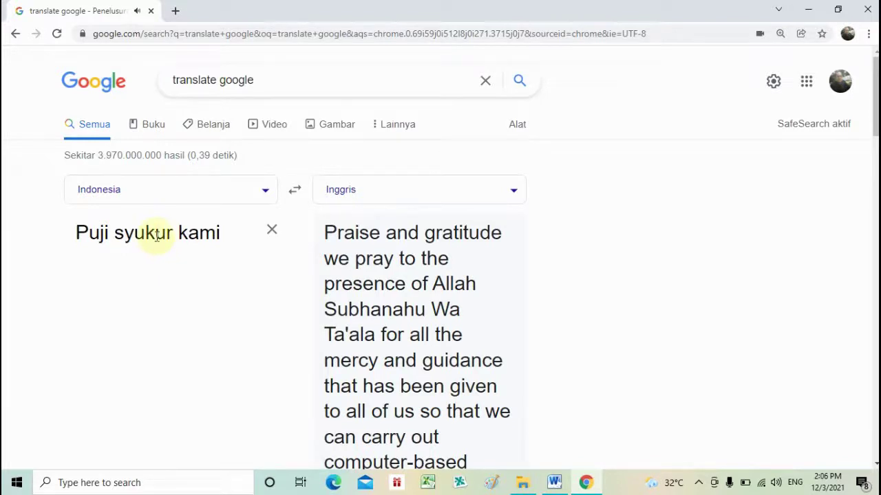
key("ctrl+a")
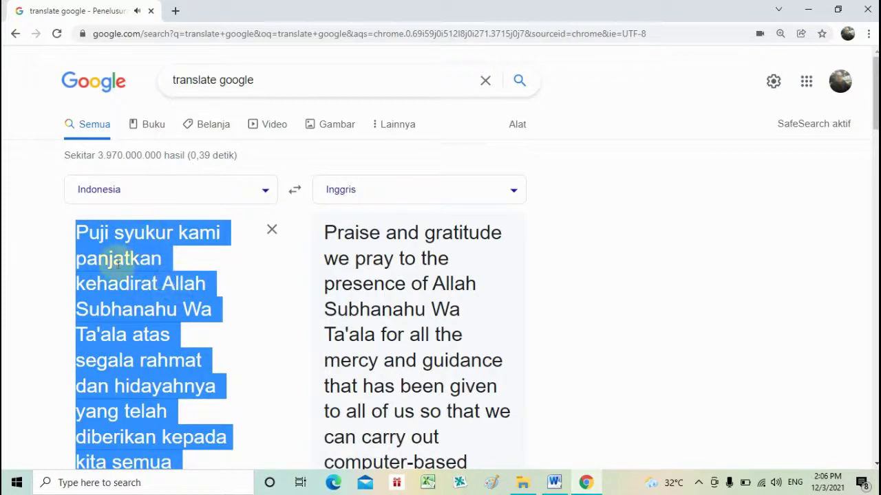
scroll(131, 292, "down", 3)
scroll(131, 293, "down", 2)
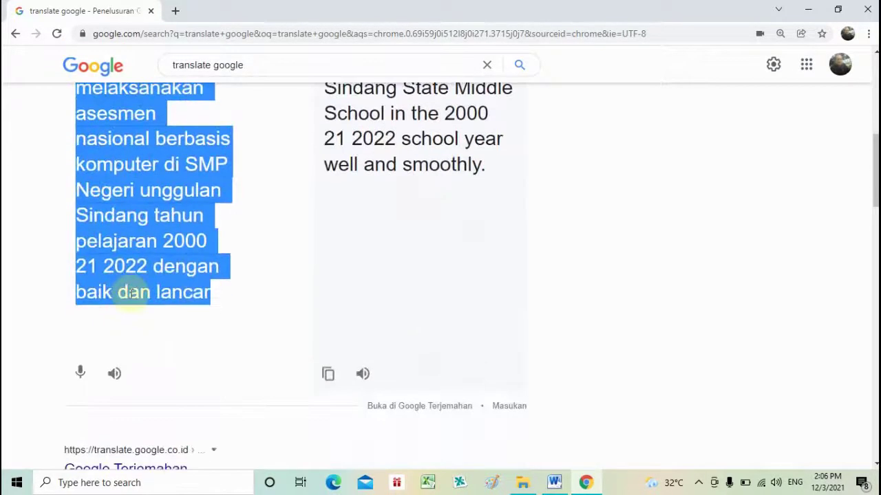
scroll(130, 292, "up", 3)
scroll(127, 293, "up", 3)
scroll(128, 291, "up", 1)
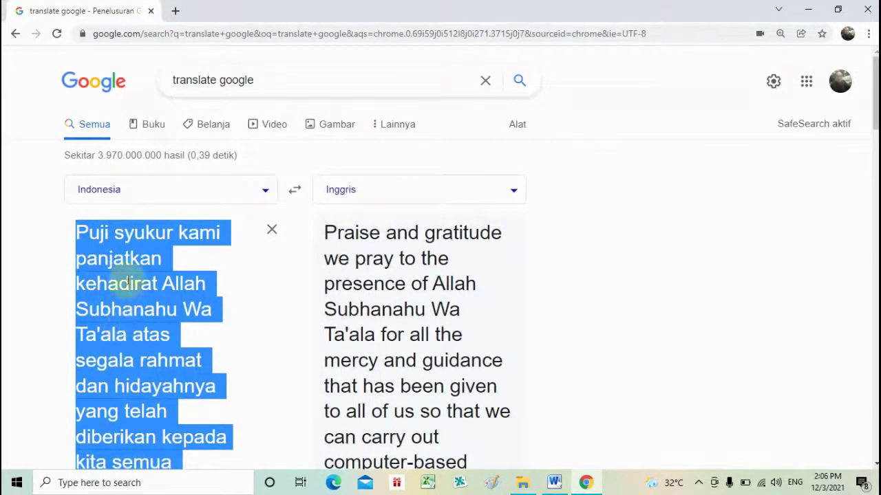
Copy the whole Indonesian paragraph with Salin and switch back to Word.
left_click(129, 283)
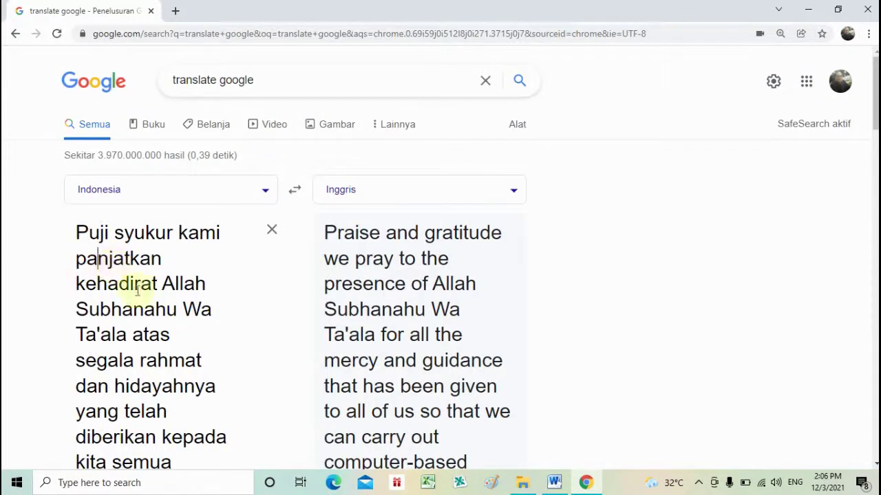
key("ctrl+a")
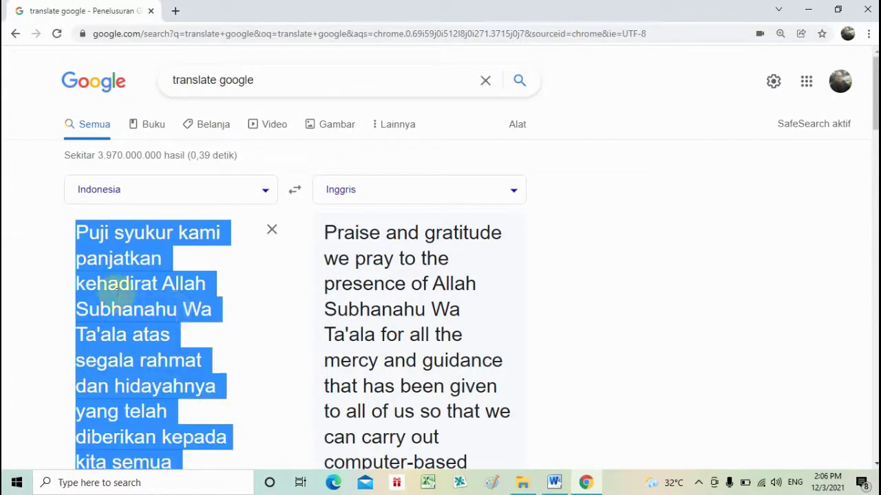
right_click(119, 238)
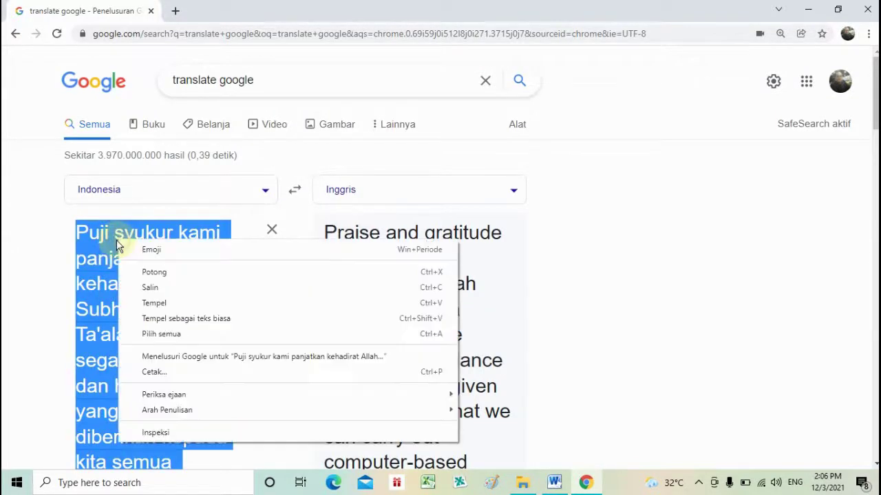
left_click(163, 288)
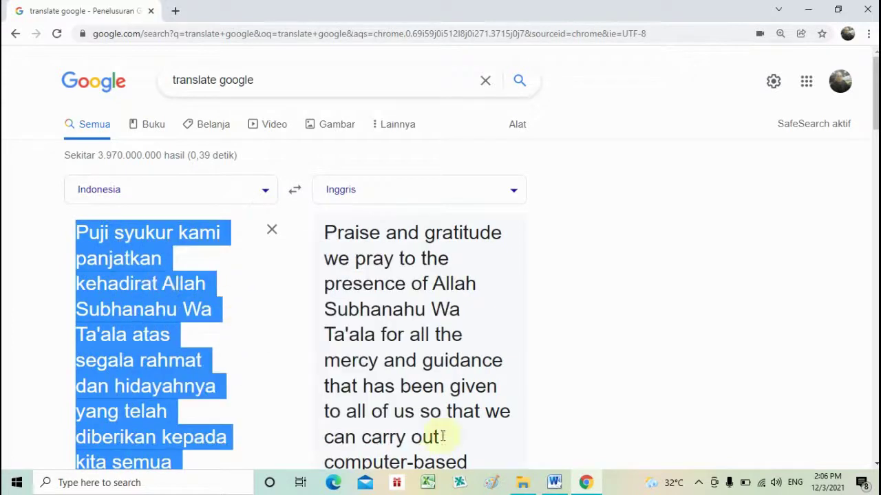
left_click(558, 485)
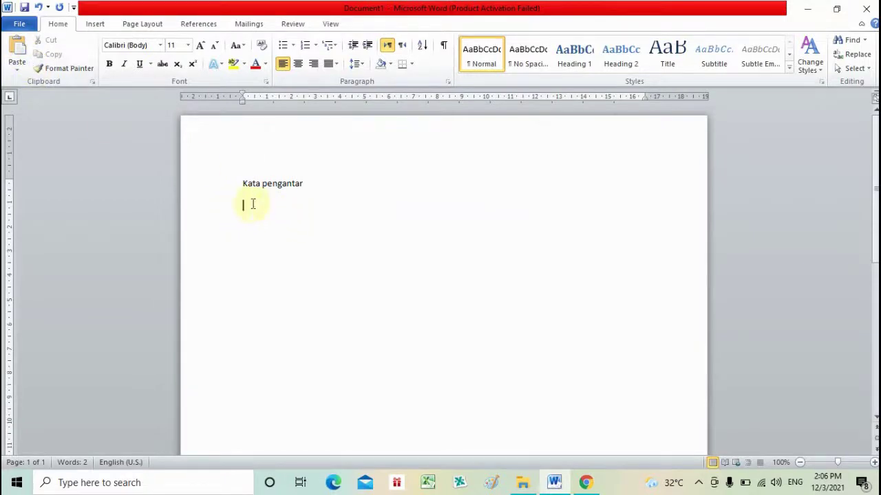
Paste the 'Puji syukur…' paragraph under the title and correct the school year to '2021/2022'.
key("ctrl+v")
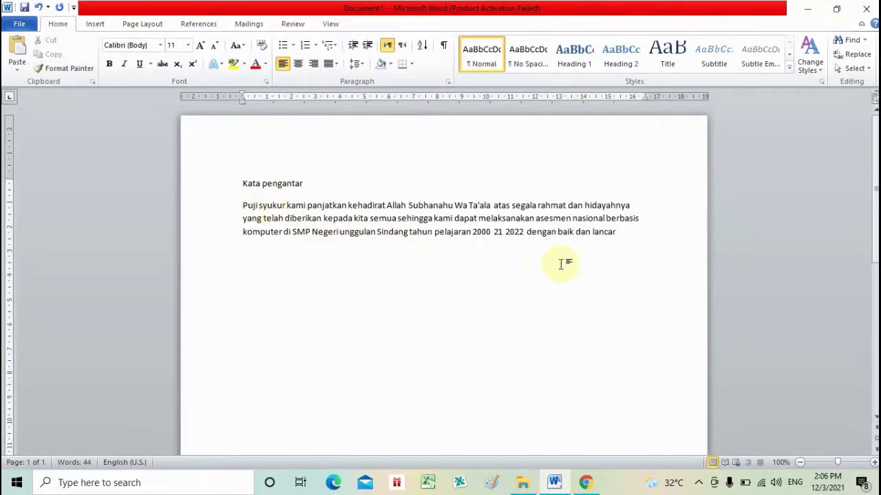
key("Return")
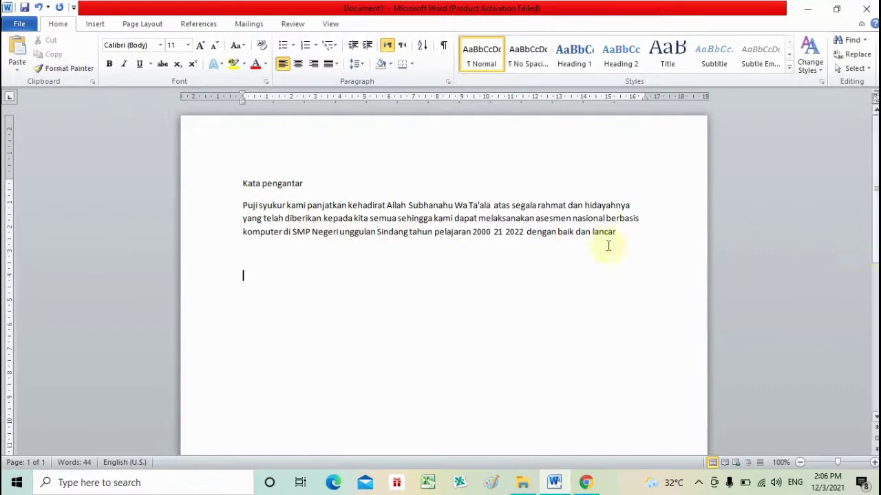
scroll(630, 324, "up", 2)
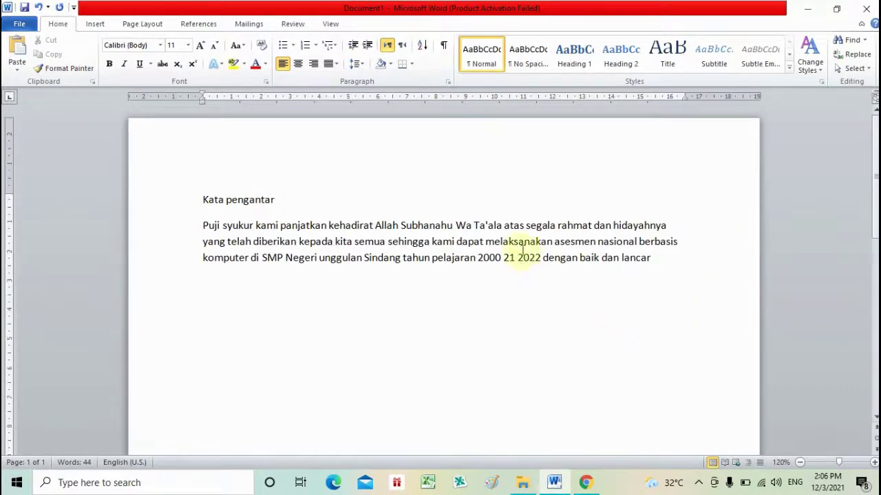
left_click(343, 242)
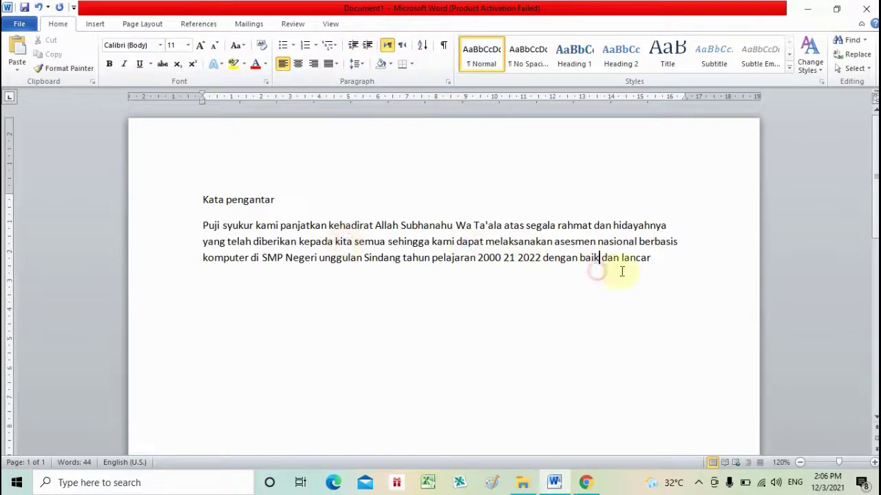
left_click(663, 257)
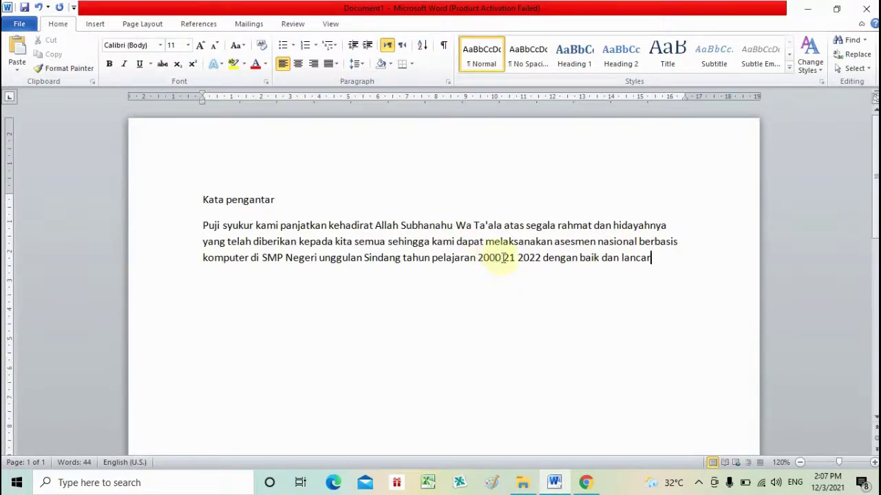
left_click_drag(490, 258, 501, 258)
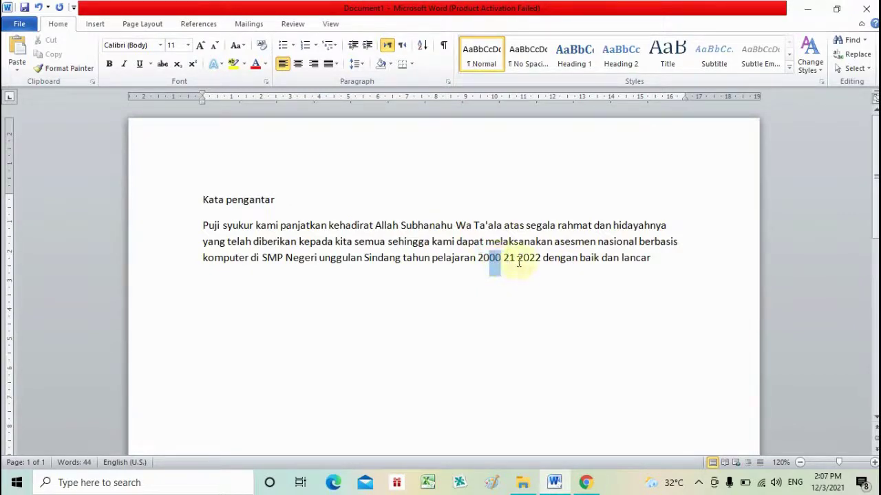
key("BackSpace")
key("BackSpace")
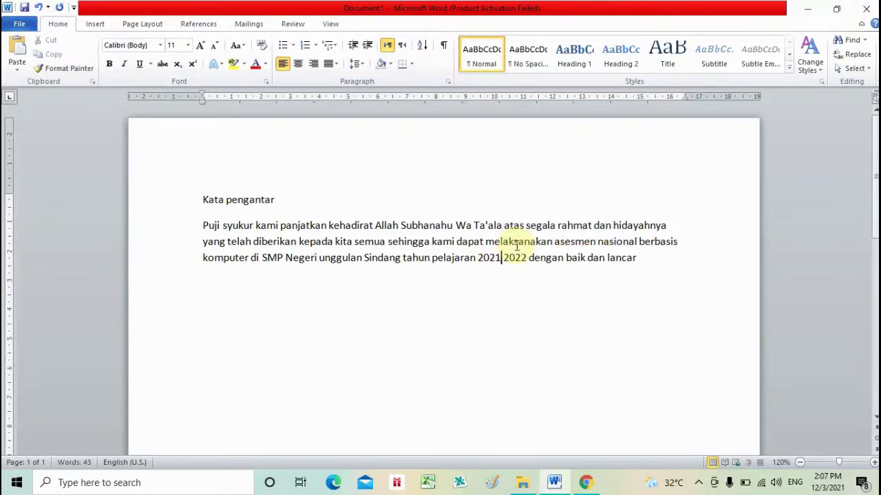
left_click(501, 257)
type("/")
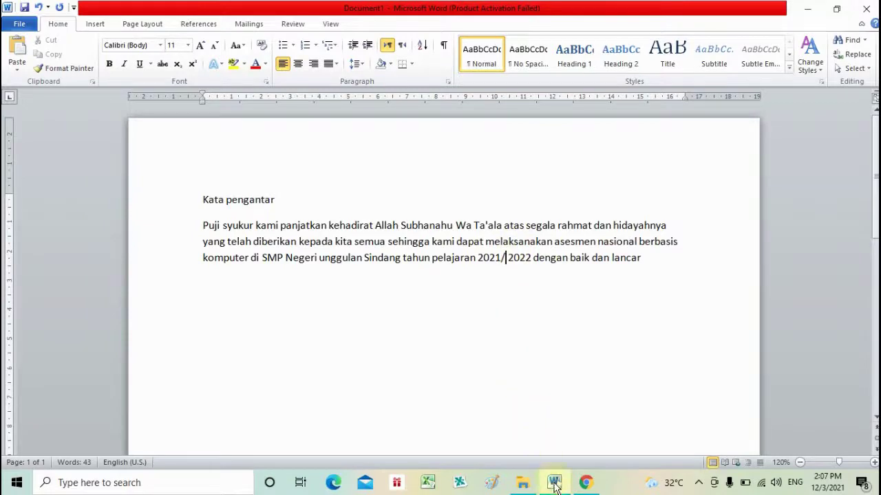
Clear the translator and dictate the sentence 'Suksesnya pelaksanaan asesmen nasional…'.
left_click(585, 482)
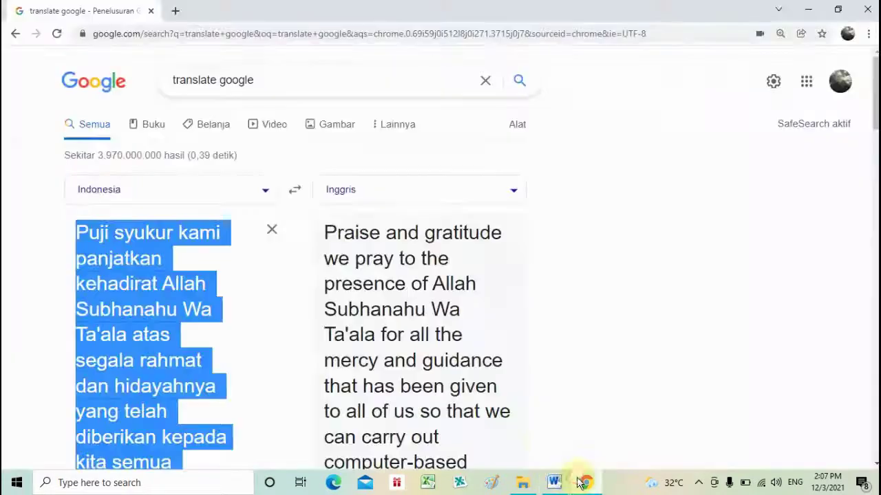
left_click(272, 229)
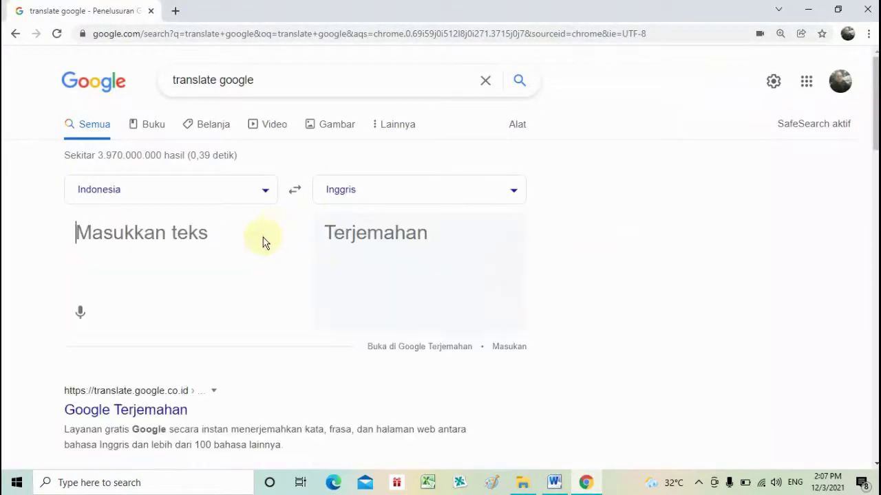
left_click(96, 262)
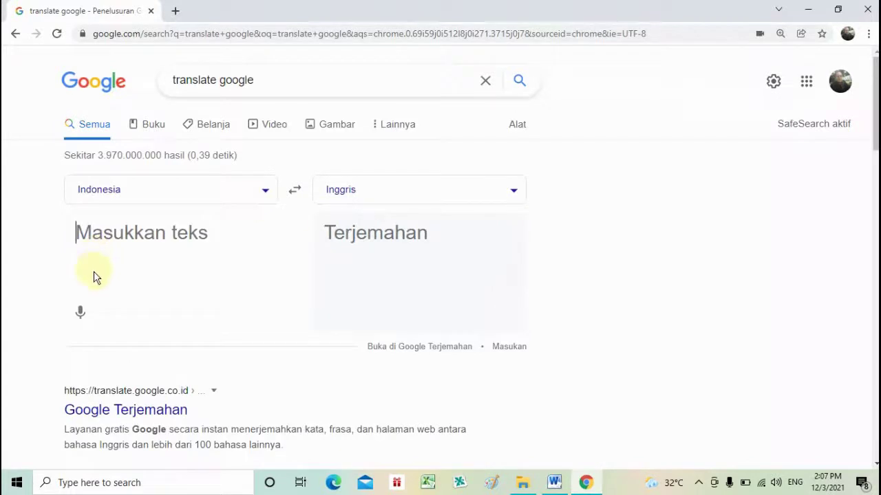
left_click(80, 313)
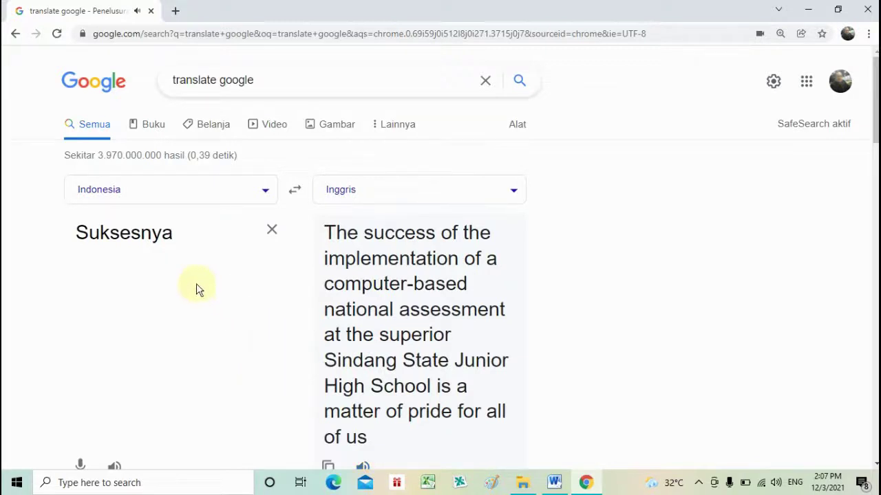
Copy the Indonesian sentence with Salin and return to the Word document.
triple_click(154, 242)
scroll(173, 291, "down", 2)
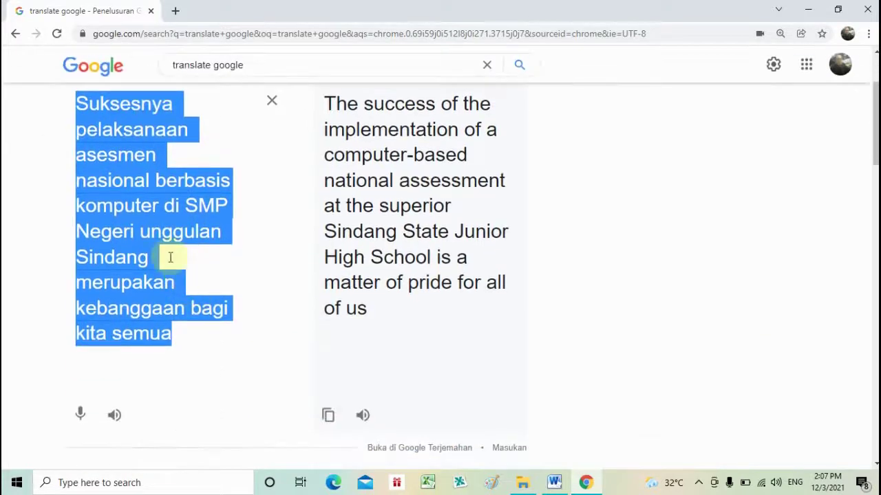
scroll(172, 256, "up", 2)
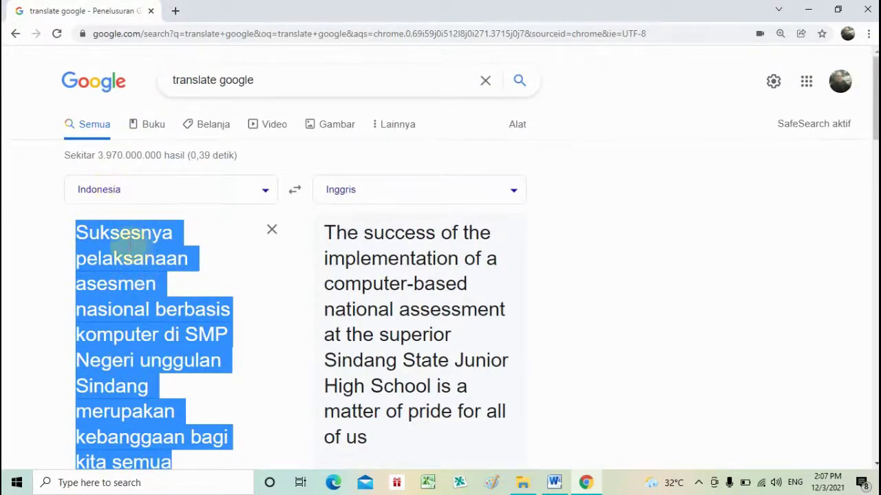
right_click(148, 246)
left_click(219, 293)
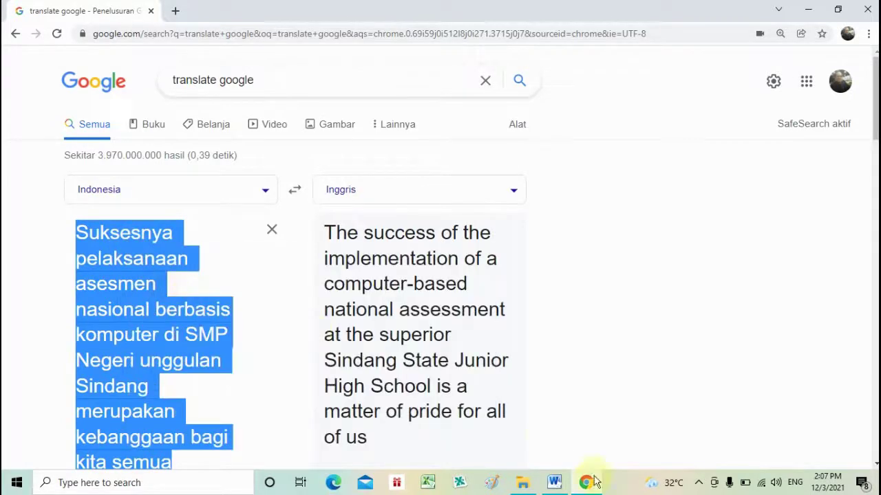
left_click(554, 483)
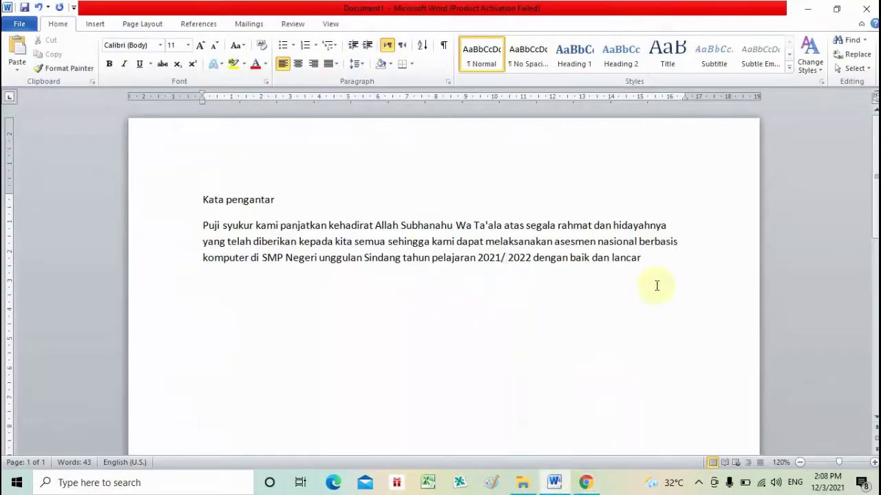
End the first paragraph with a period, then paste 'Suksesnya pelaksanaan…' with a closing period and new line.
left_click(667, 258)
type(".")
key("ctrl+v")
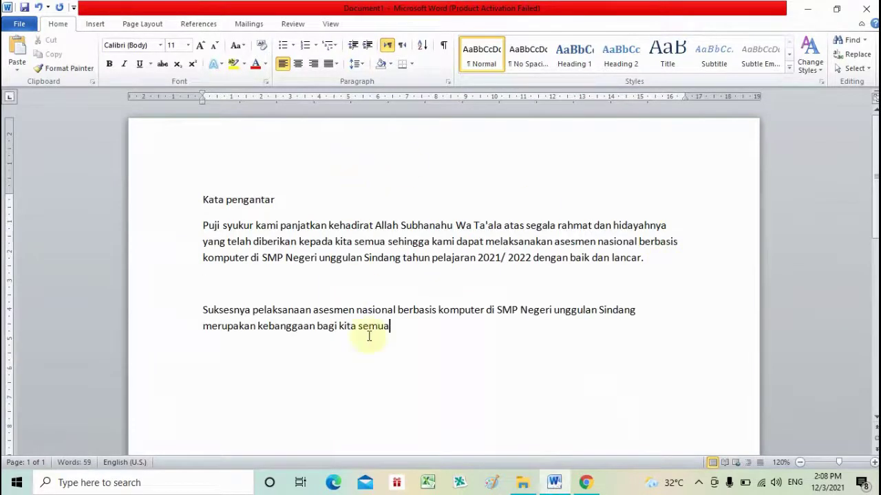
type(".")
key("Return")
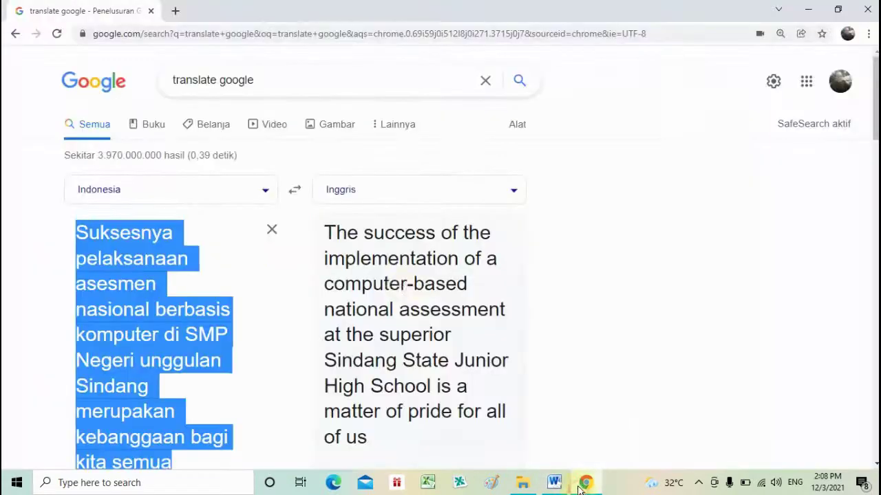
Clear Google Translate's source box and return to Word's Document1.
left_click(583, 485)
left_click(272, 232)
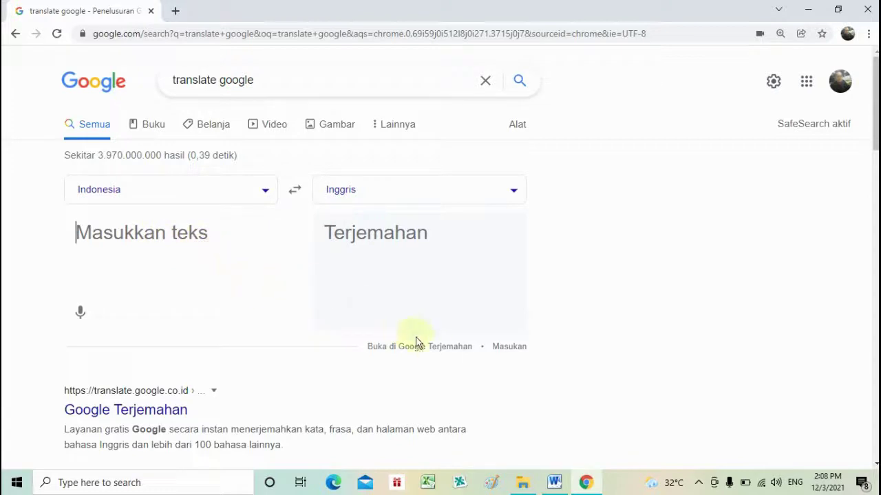
left_click(555, 483)
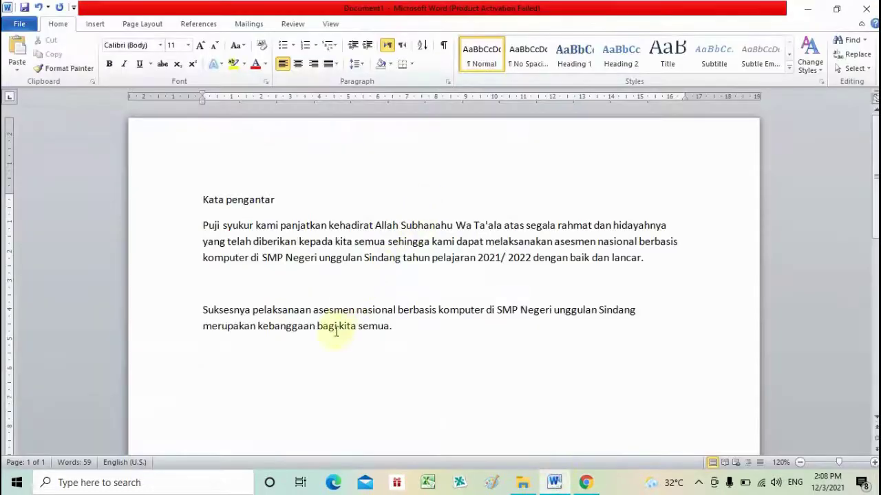
Save the foreword as 'Kata pengantar' in Documents and return to the text.
left_click(290, 361)
key("ctrl+s")
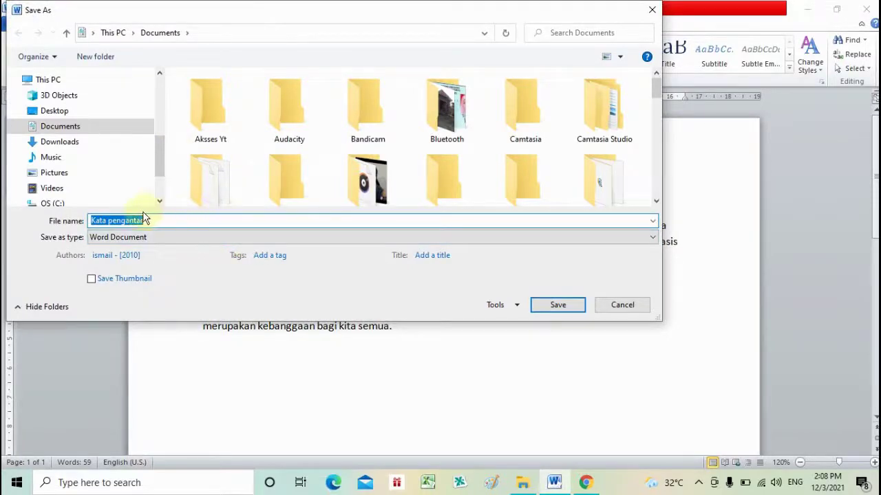
left_click(563, 306)
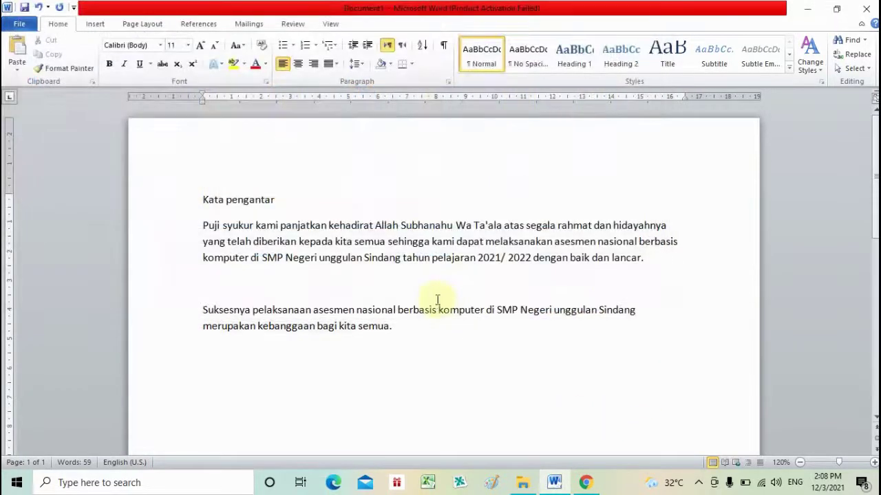
left_click(431, 257)
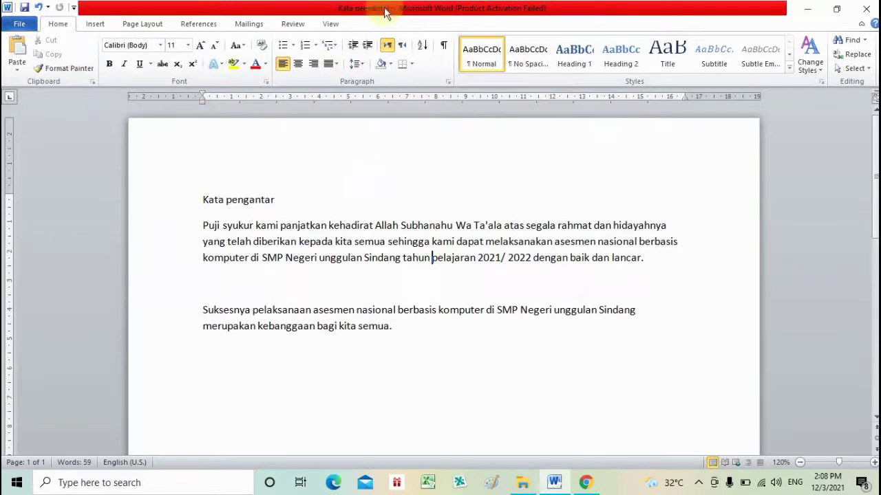
Minimize Word to bring the empty Google Translate page back in front.
left_click(807, 12)
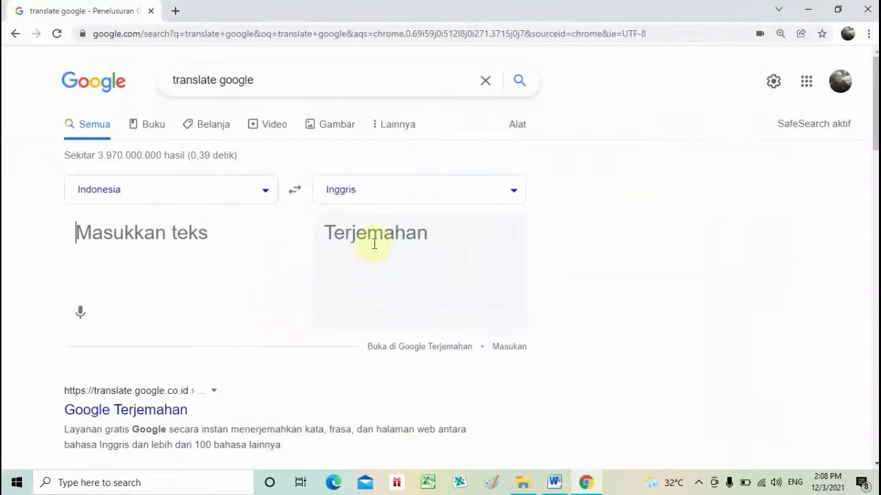